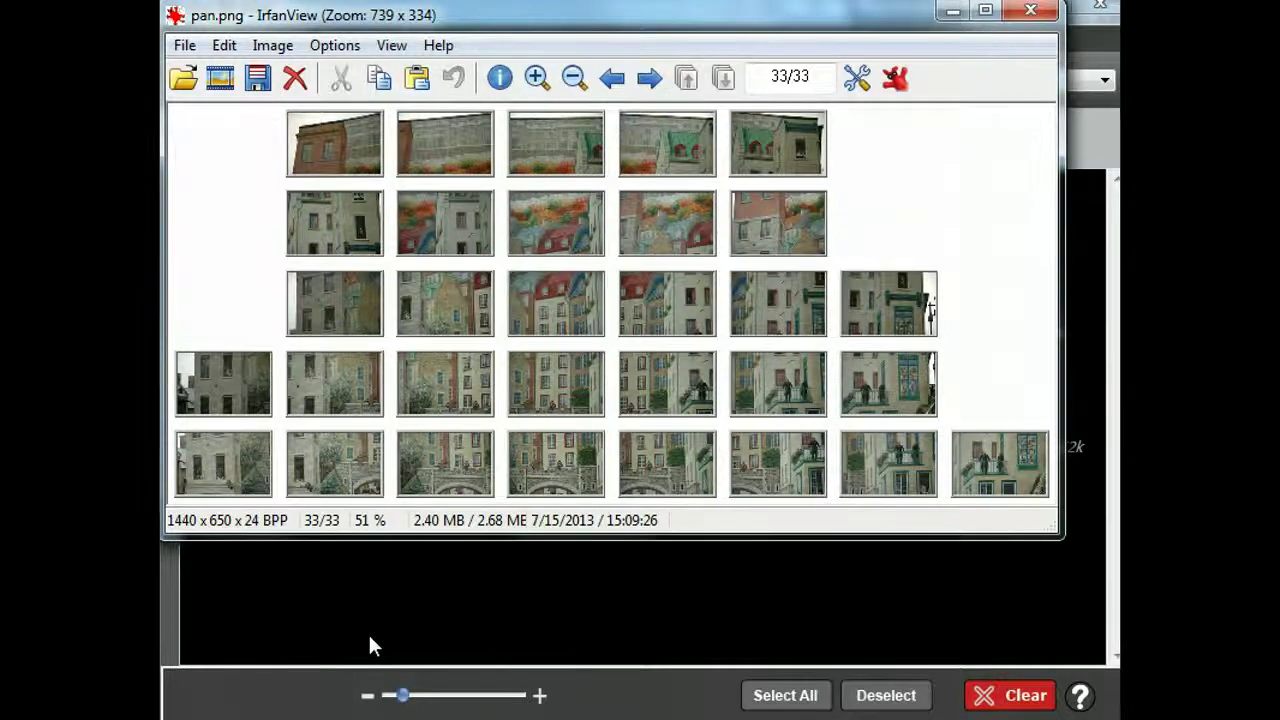
Open multirow.txt in Notepad and highlight the first row's image names, 08200306.JPG to 08200310.JPG.
{"action": "key", "text": "alt+Tab"}
{"action": "double_click", "coordinate": [711, 377]}
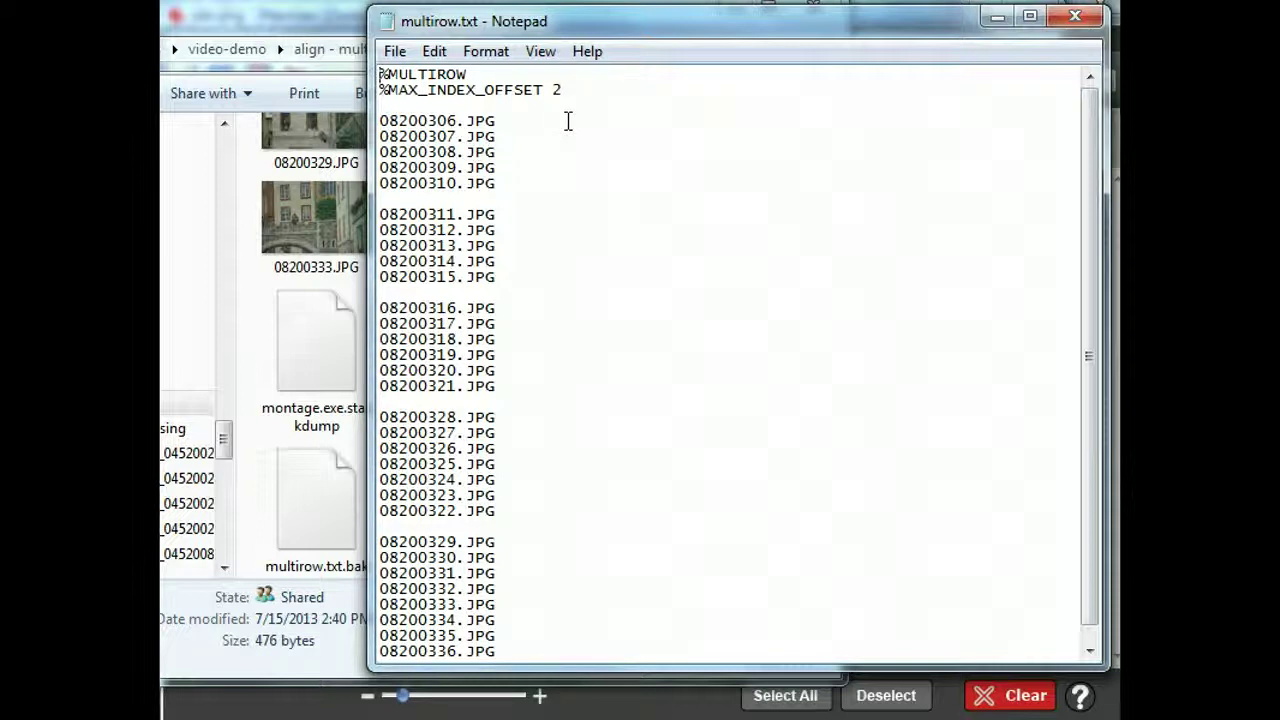
{"action": "key", "text": "Down"}
{"action": "key", "text": "Down"}
{"action": "key", "text": "Down"}
{"action": "key", "text": "shift+Down"}
{"action": "key", "text": "shift+Down"}
{"action": "key", "text": "shift+Down"}
{"action": "key", "text": "shift+Down"}
{"action": "key", "text": "shift+Down"}
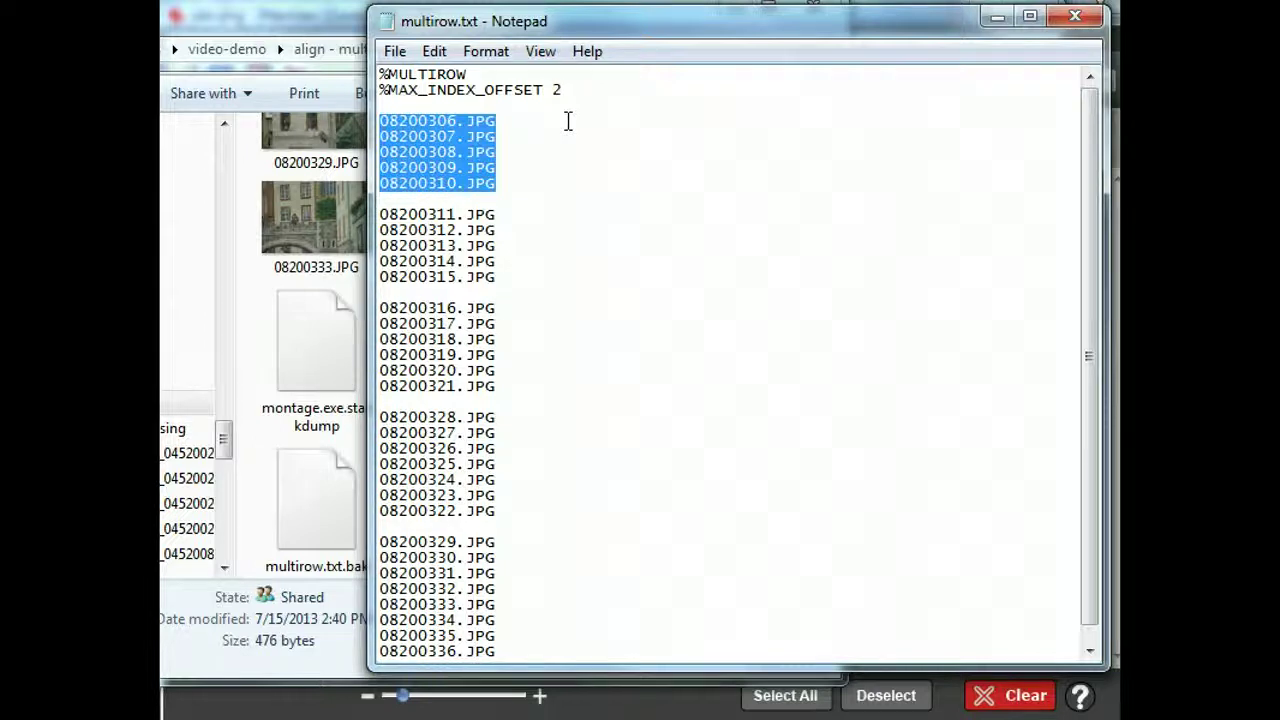
Highlight the second row's image names in the list, 08200311.JPG to 08200315.JPG.
{"action": "key", "text": "Down"}
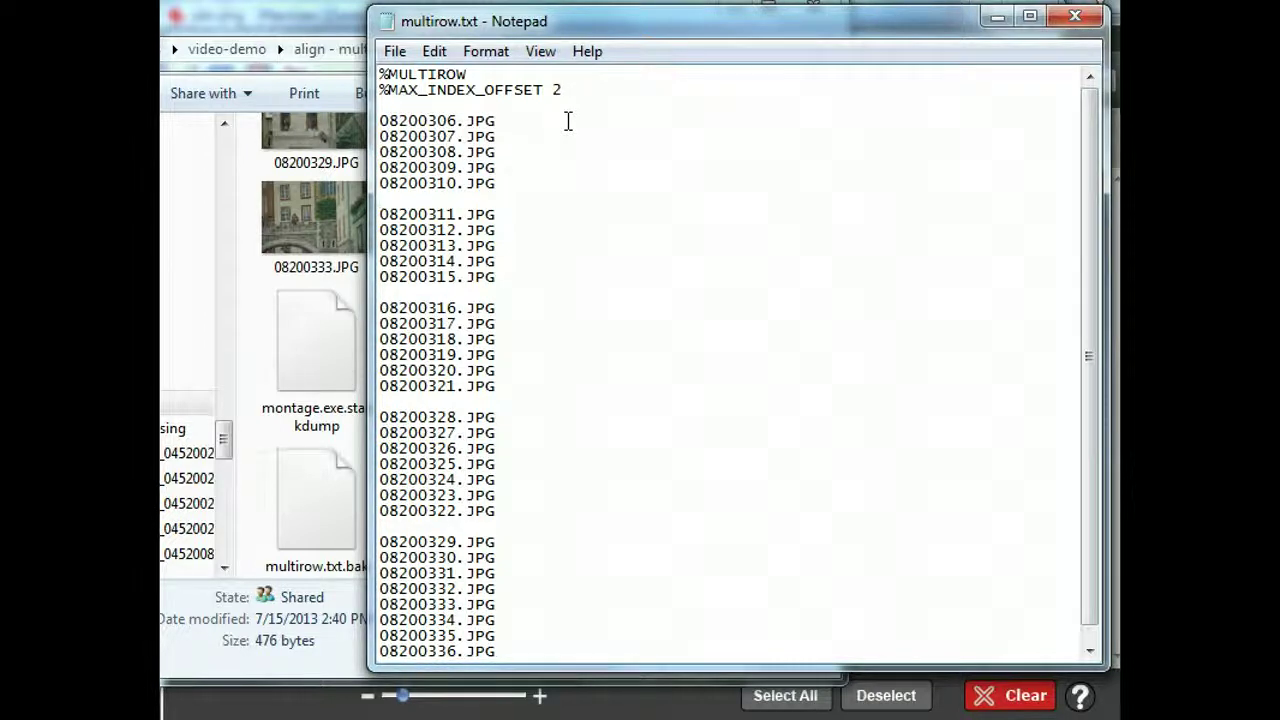
{"action": "key", "text": "shift+Down"}
{"action": "key", "text": "shift+Down"}
{"action": "key", "text": "shift+Down"}
{"action": "key", "text": "shift+Down"}
{"action": "key", "text": "shift+Down"}
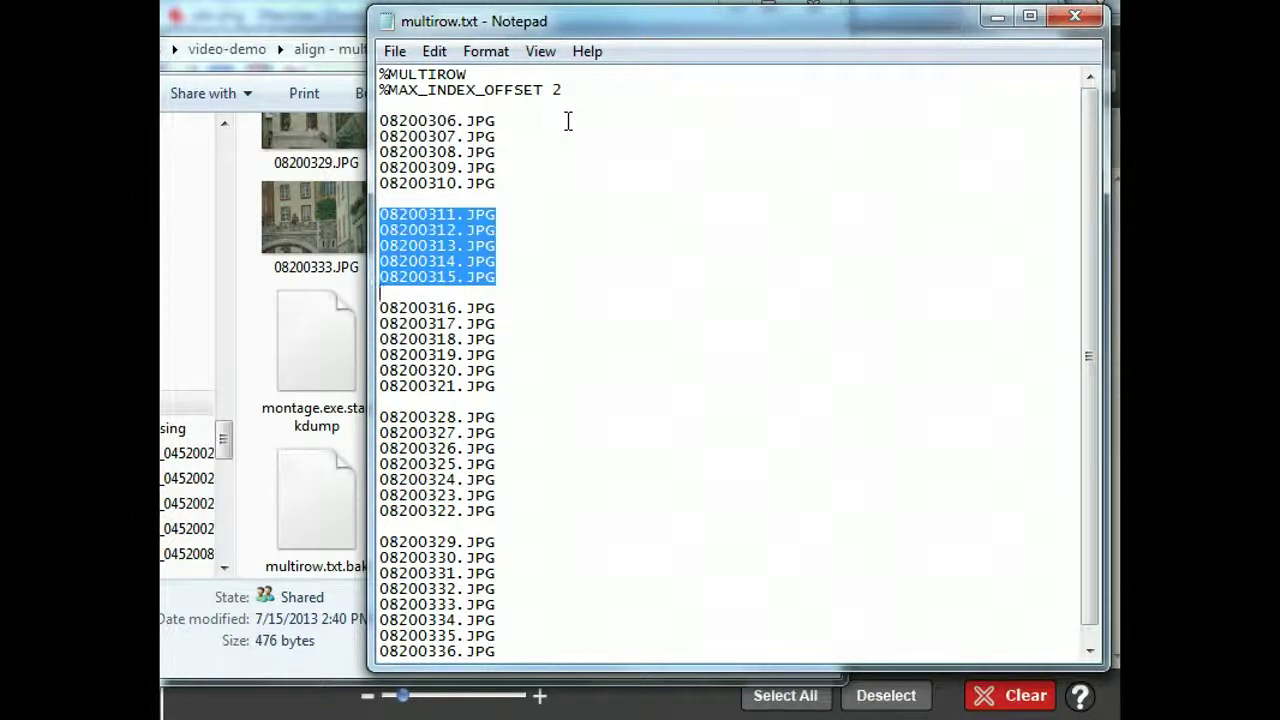
Highlight the third row's image names in the list, 08200316.JPG to 08200321.JPG.
{"action": "key", "text": "Down"}
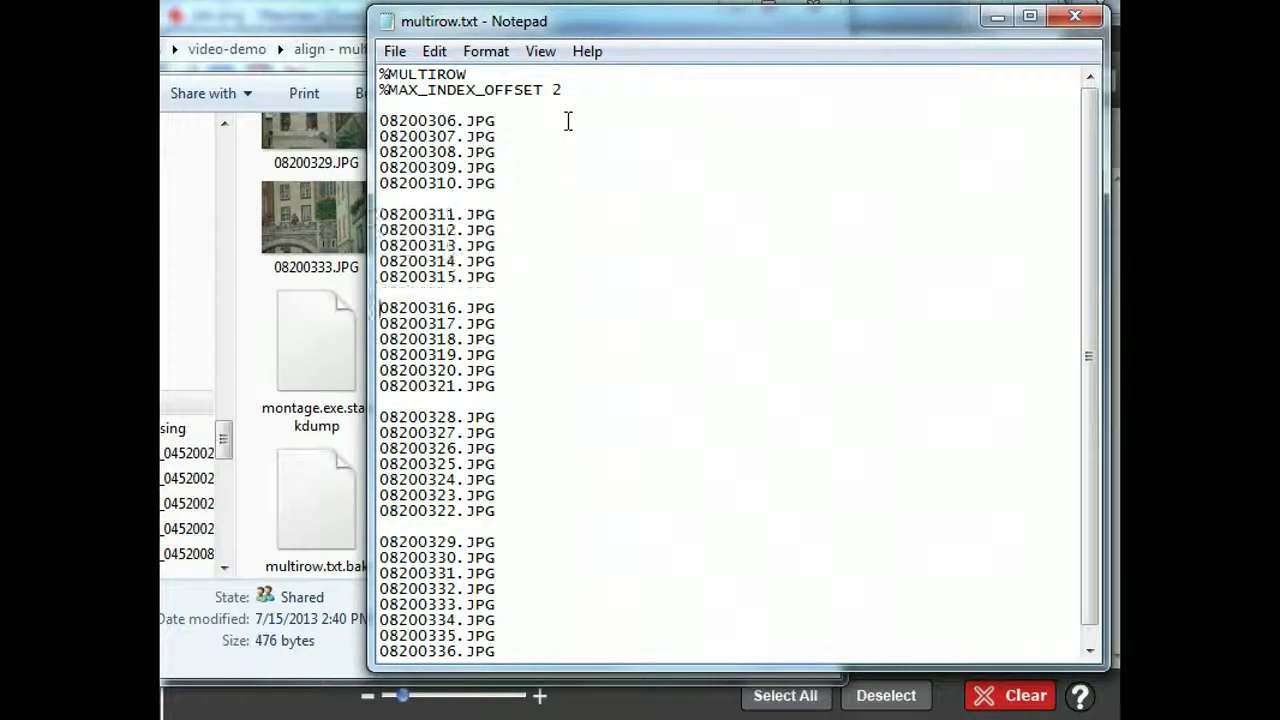
{"action": "key", "text": "shift+Down"}
{"action": "key", "text": "shift+Down"}
{"action": "key", "text": "shift+Down"}
{"action": "key", "text": "shift+Down"}
{"action": "key", "text": "shift+Down"}
{"action": "key", "text": "shift+Down"}
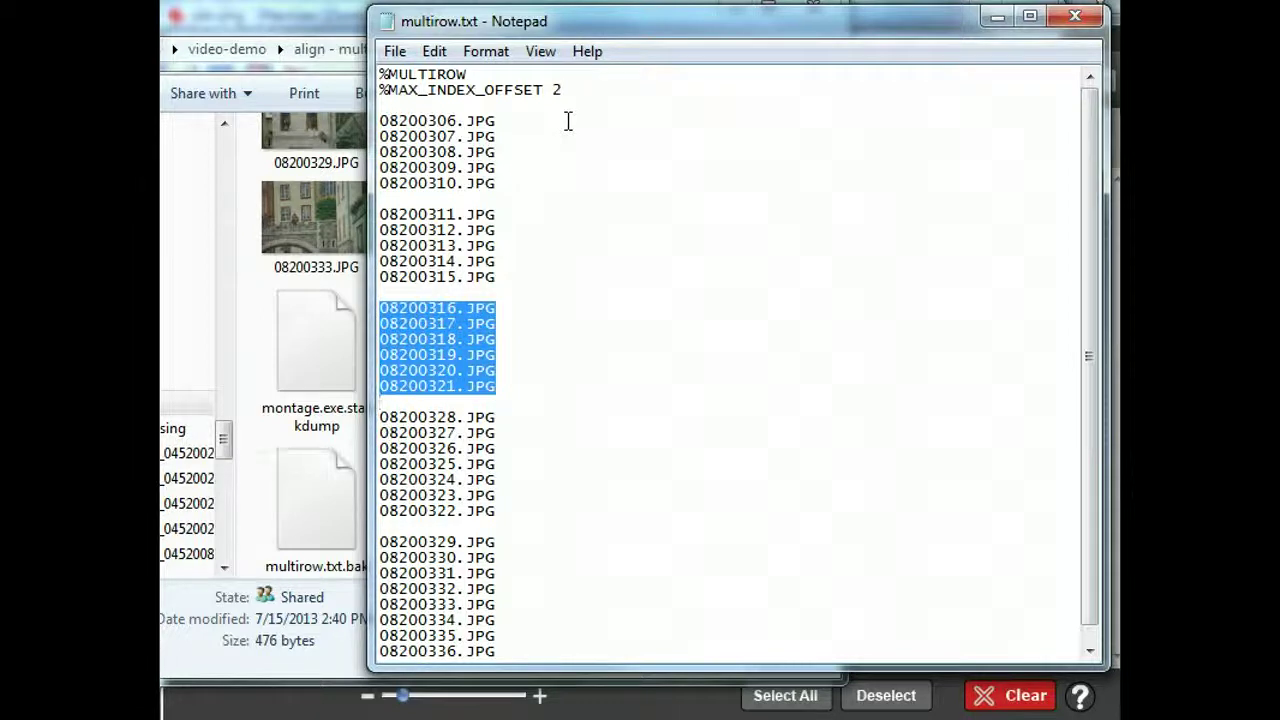
Go through the fourth row's image names line by line, from 08200328.JPG to 08200322.JPG.
{"action": "key", "text": "Down"}
{"action": "key", "text": "Down"}
{"action": "key", "text": "Down"}
{"action": "key", "text": "Down"}
{"action": "key", "text": "Down"}
{"action": "key", "text": "Down"}
{"action": "key", "text": "Down"}
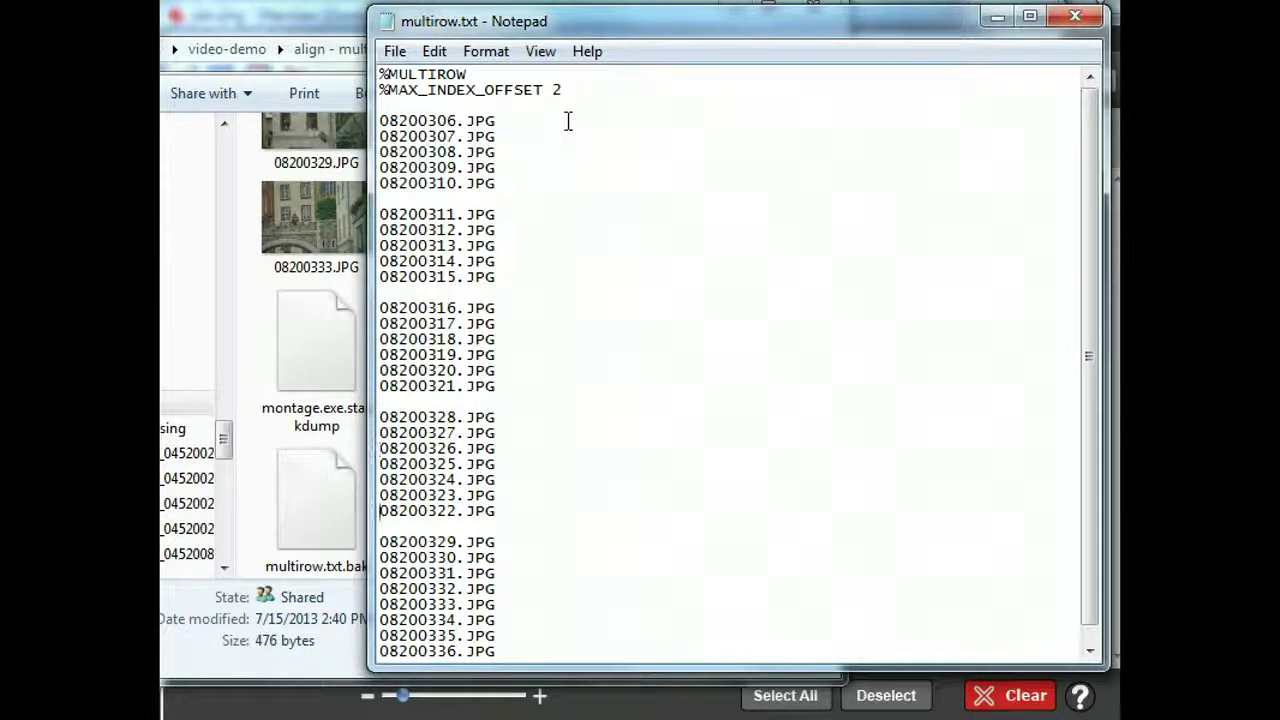
Highlight the fifth row's image names, 08200329.JPG to 08200336.JPG, and close the text file.
{"action": "key", "text": "Down"}
{"action": "key", "text": "Down"}
{"action": "key", "text": "shift+Down"}
{"action": "key", "text": "shift+Down"}
{"action": "key", "text": "shift+Down"}
{"action": "key", "text": "shift+Down"}
{"action": "key", "text": "shift+Down"}
{"action": "key", "text": "shift+Down"}
{"action": "key", "text": "shift+Down"}
{"action": "key", "text": "shift+Down"}
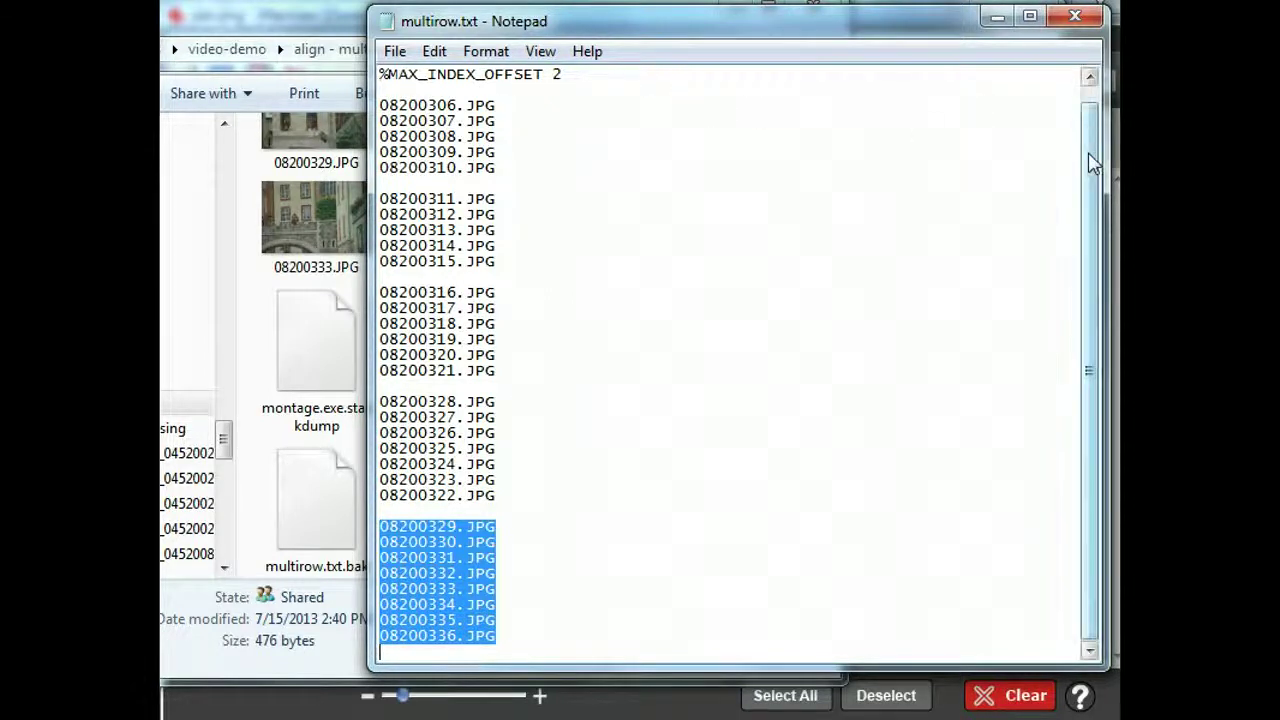
{"action": "scroll", "coordinate": [1076, 125], "scroll_direction": "up", "scroll_amount": 1}
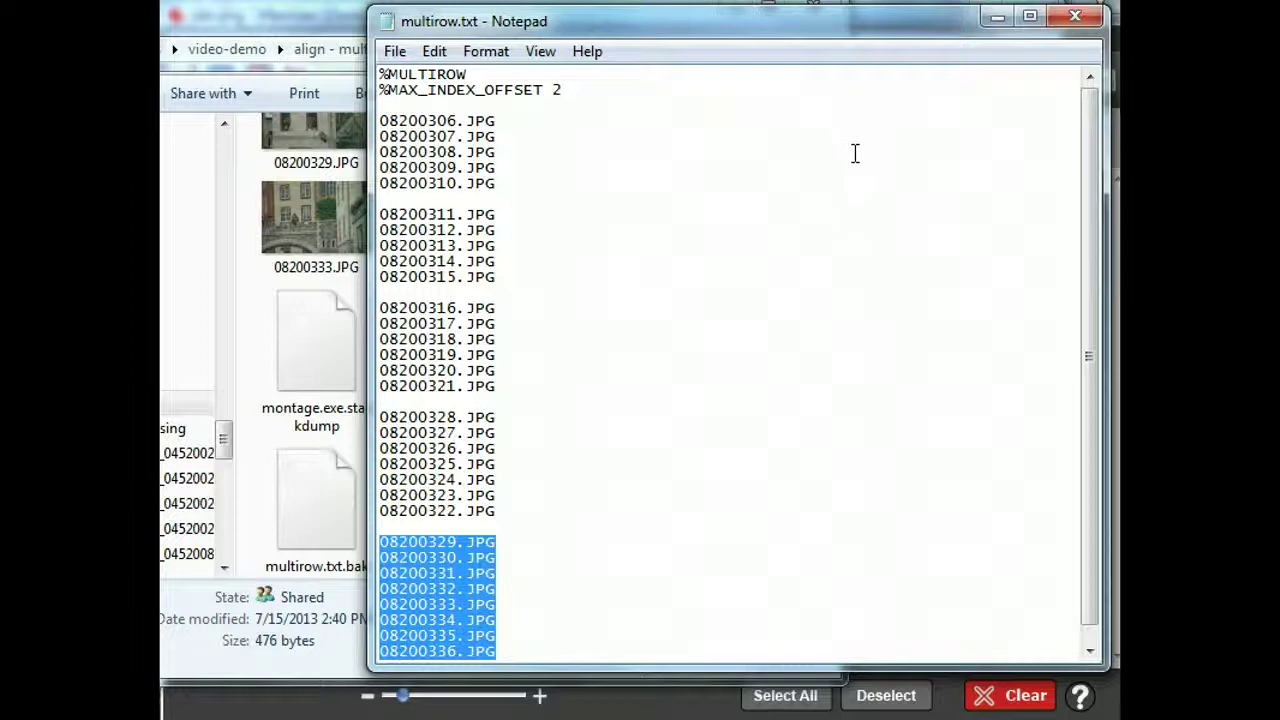
{"action": "left_click", "coordinate": [1072, 18]}
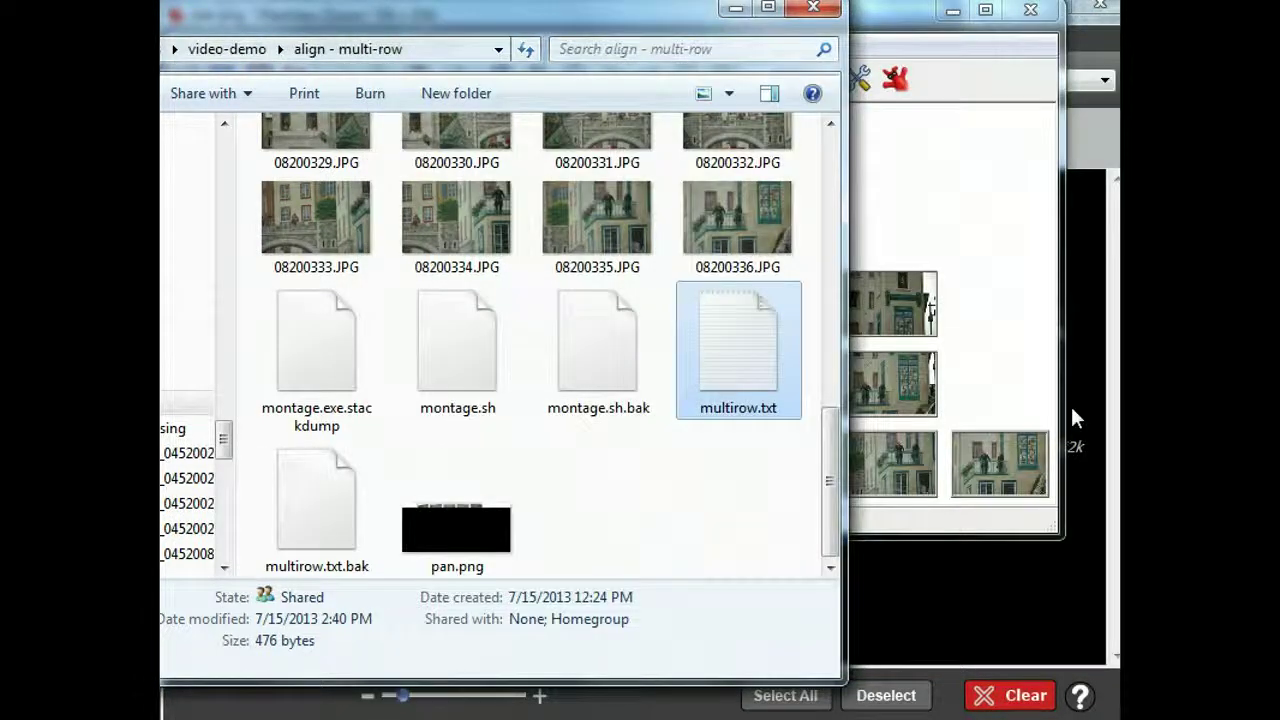
Switch to i2k Align and add the images from the list file multirow.txt.
{"action": "left_click", "coordinate": [860, 595]}
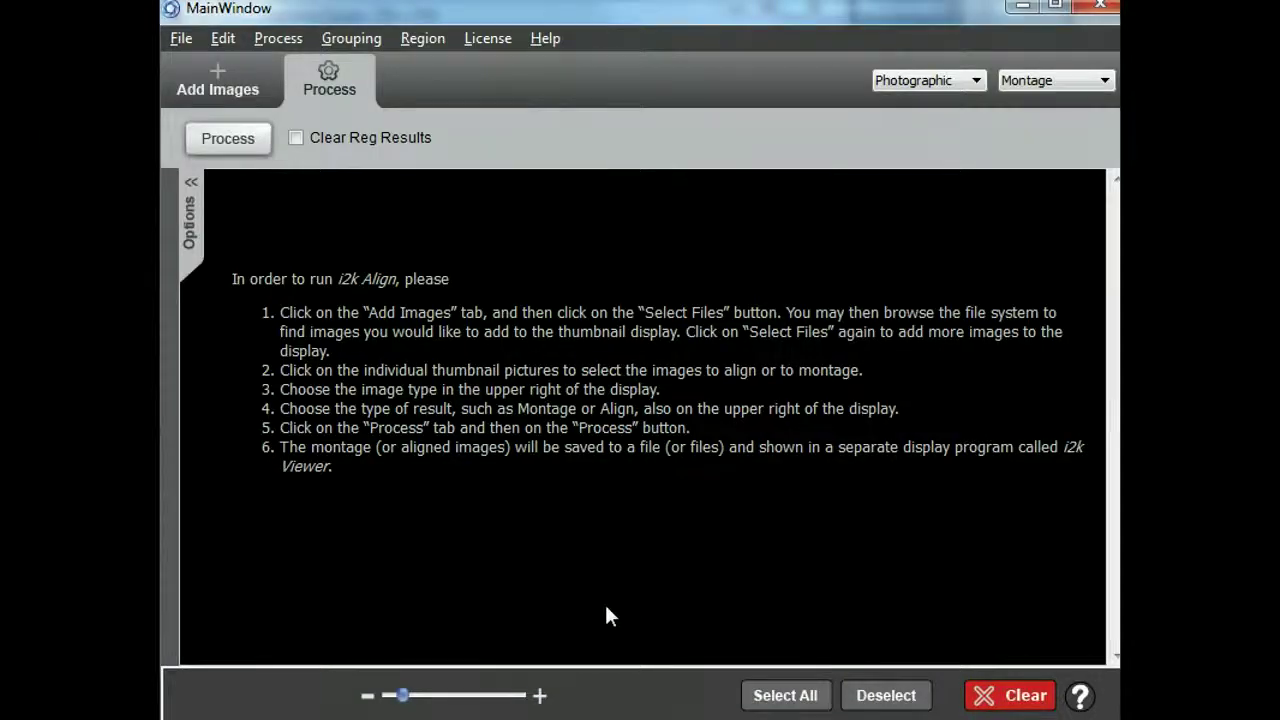
{"action": "left_click", "coordinate": [228, 88]}
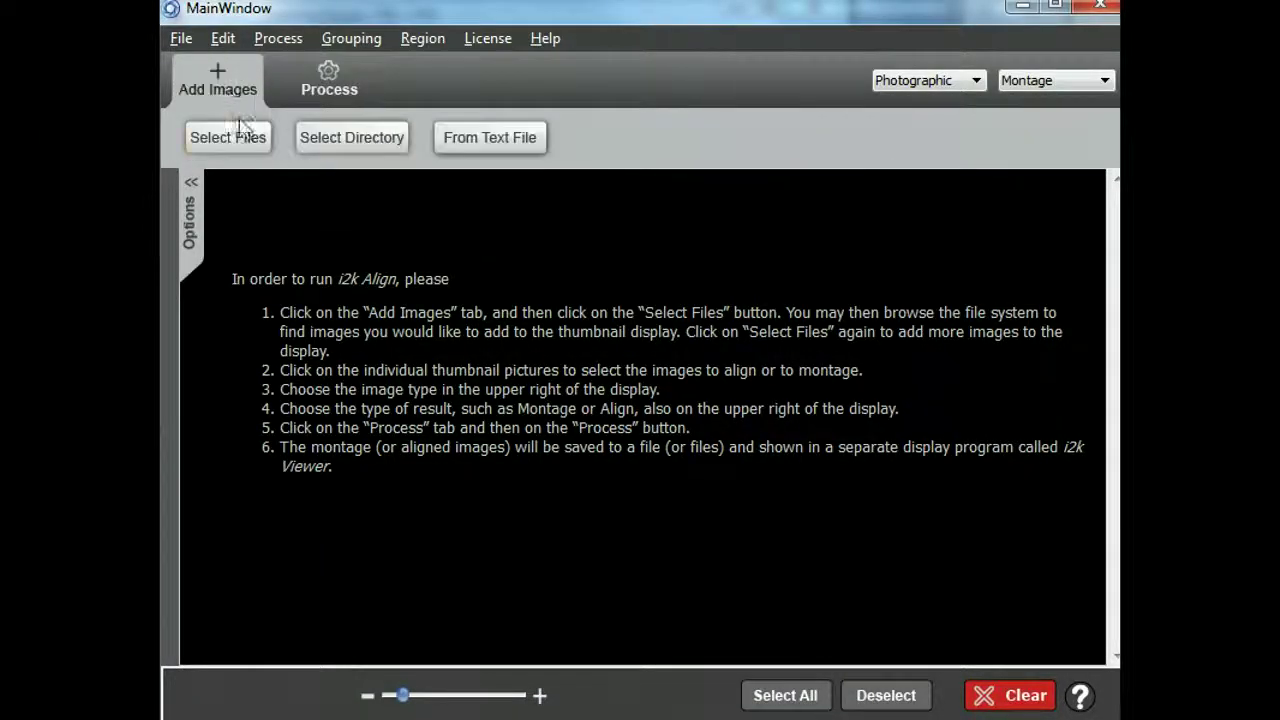
{"action": "left_click", "coordinate": [485, 139]}
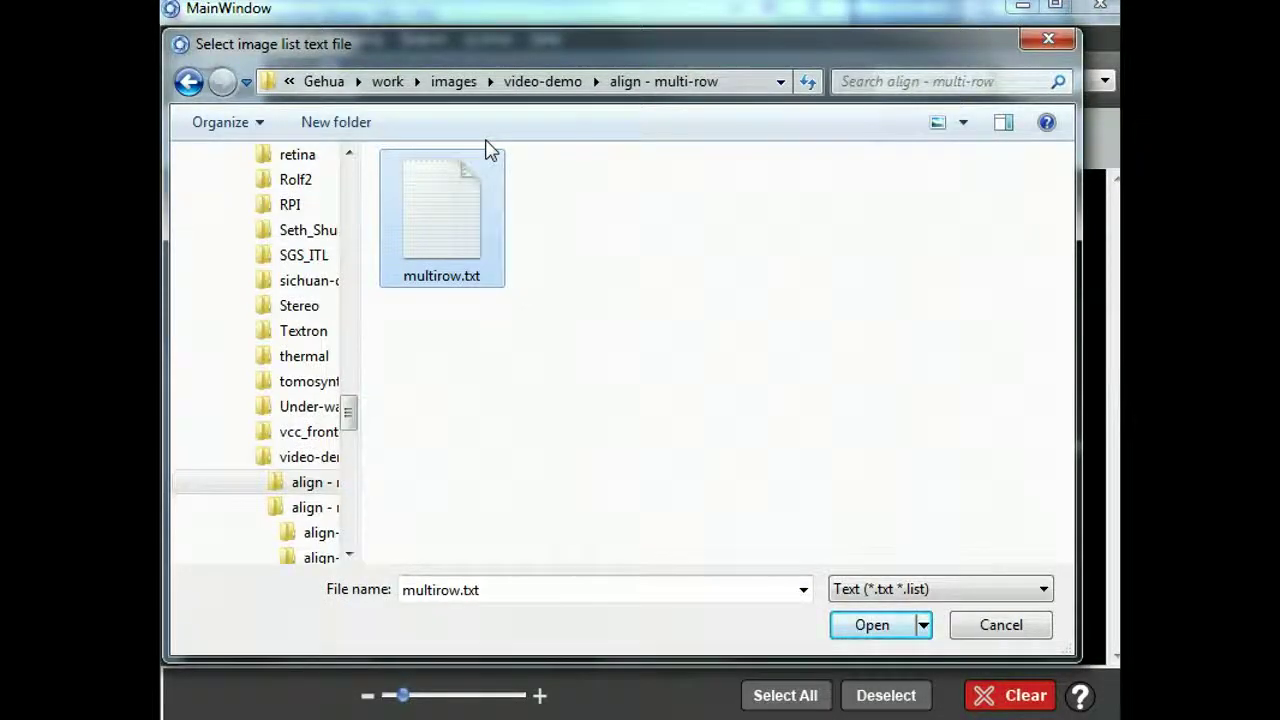
{"action": "double_click", "coordinate": [451, 251]}
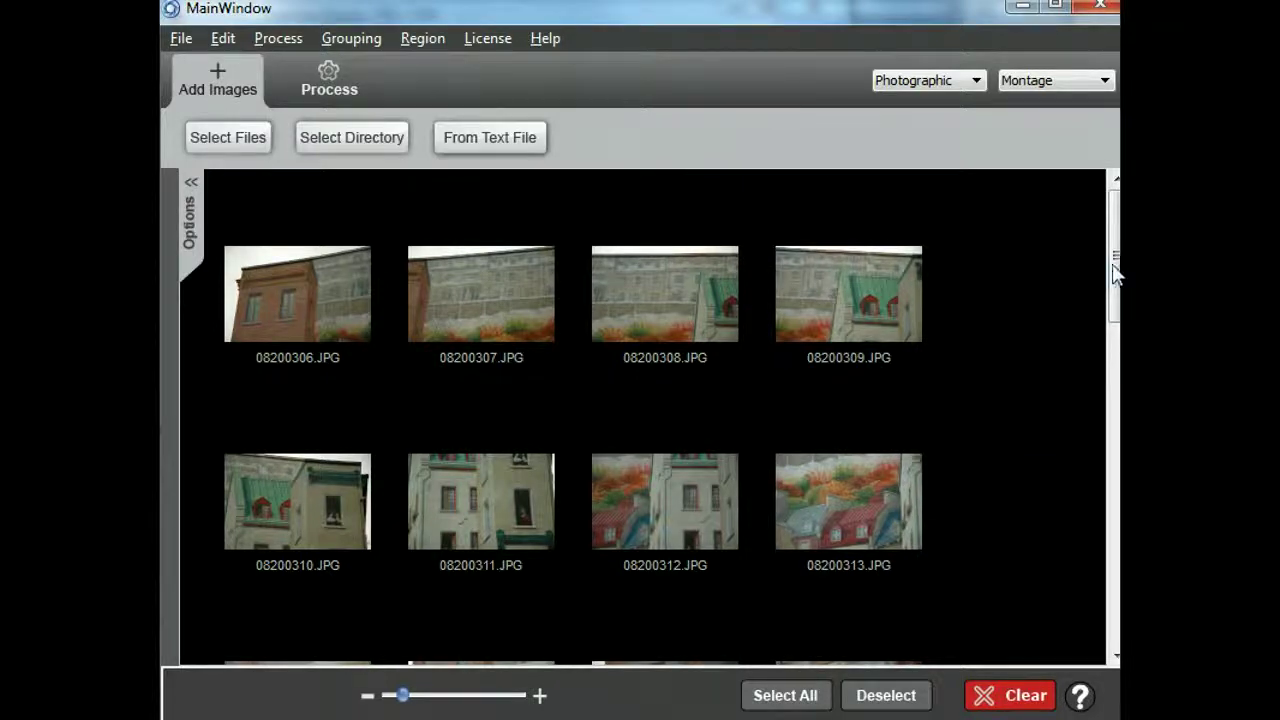
Check the row and column index in the file properties of 08200332.JPG and close them.
{"action": "left_click_drag", "start_coordinate": [1116, 275], "coordinate": [1110, 652]}
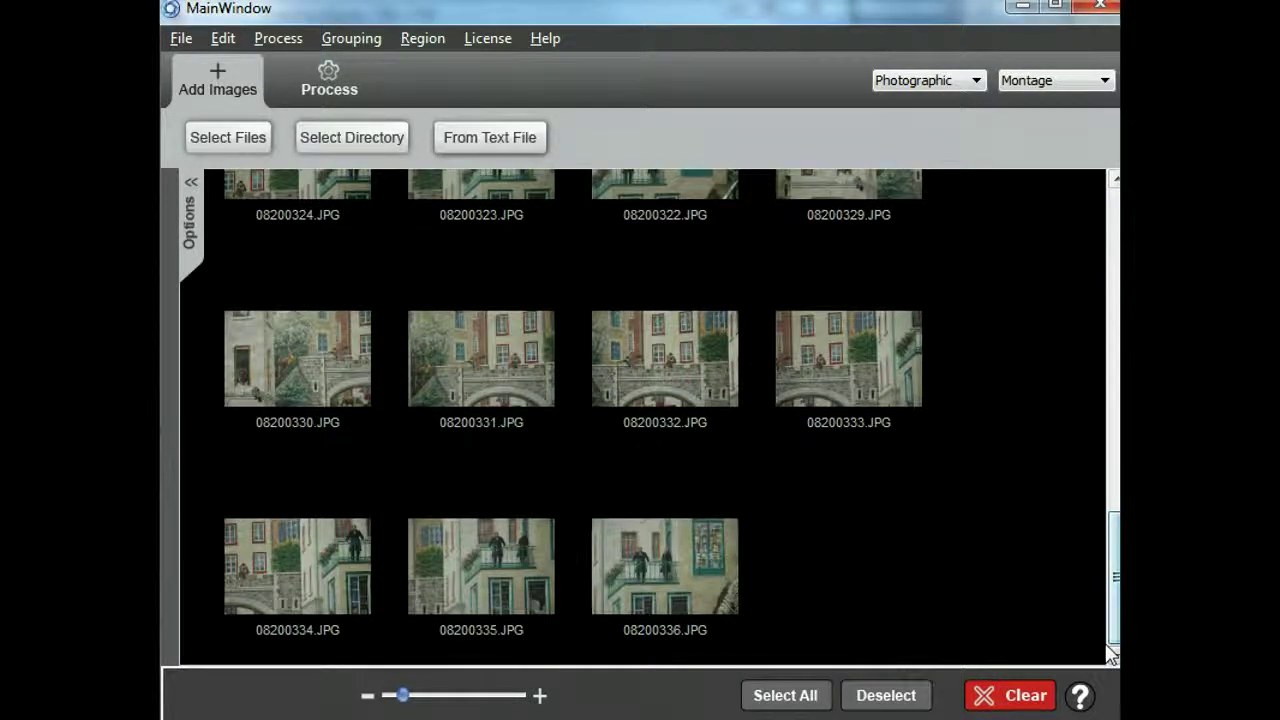
{"action": "right_click", "coordinate": [639, 356]}
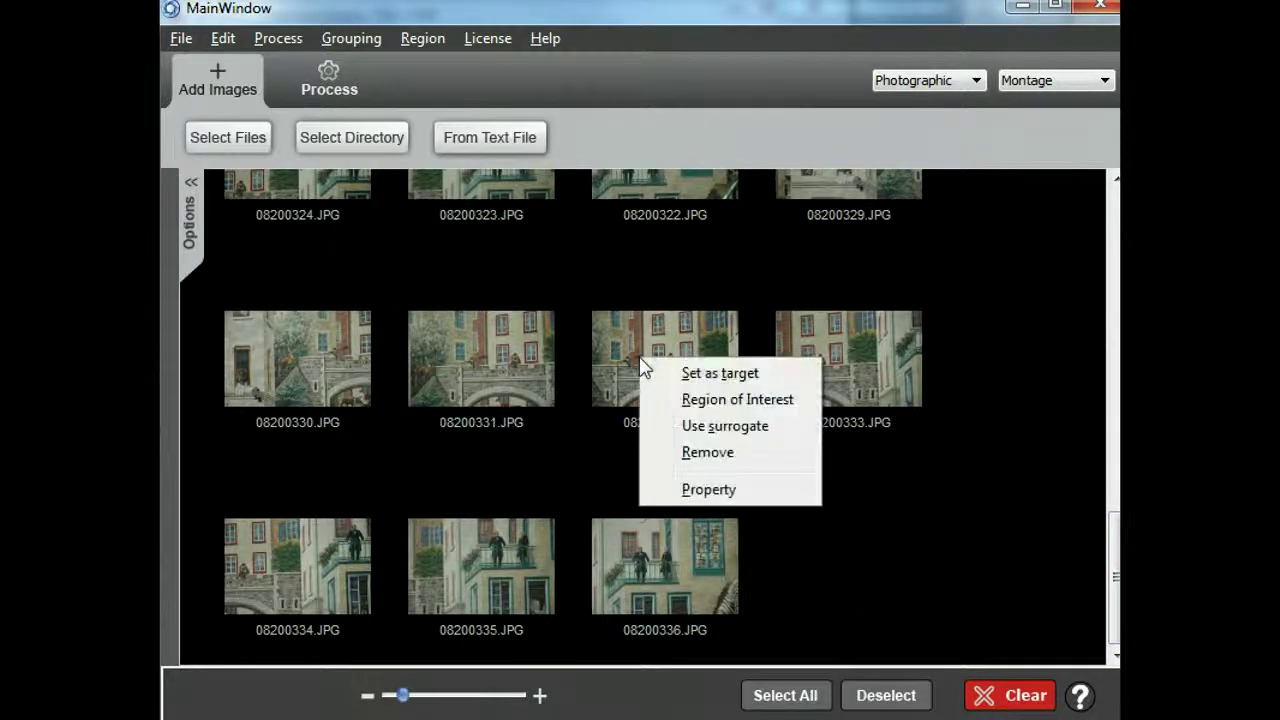
{"action": "left_click", "coordinate": [683, 490]}
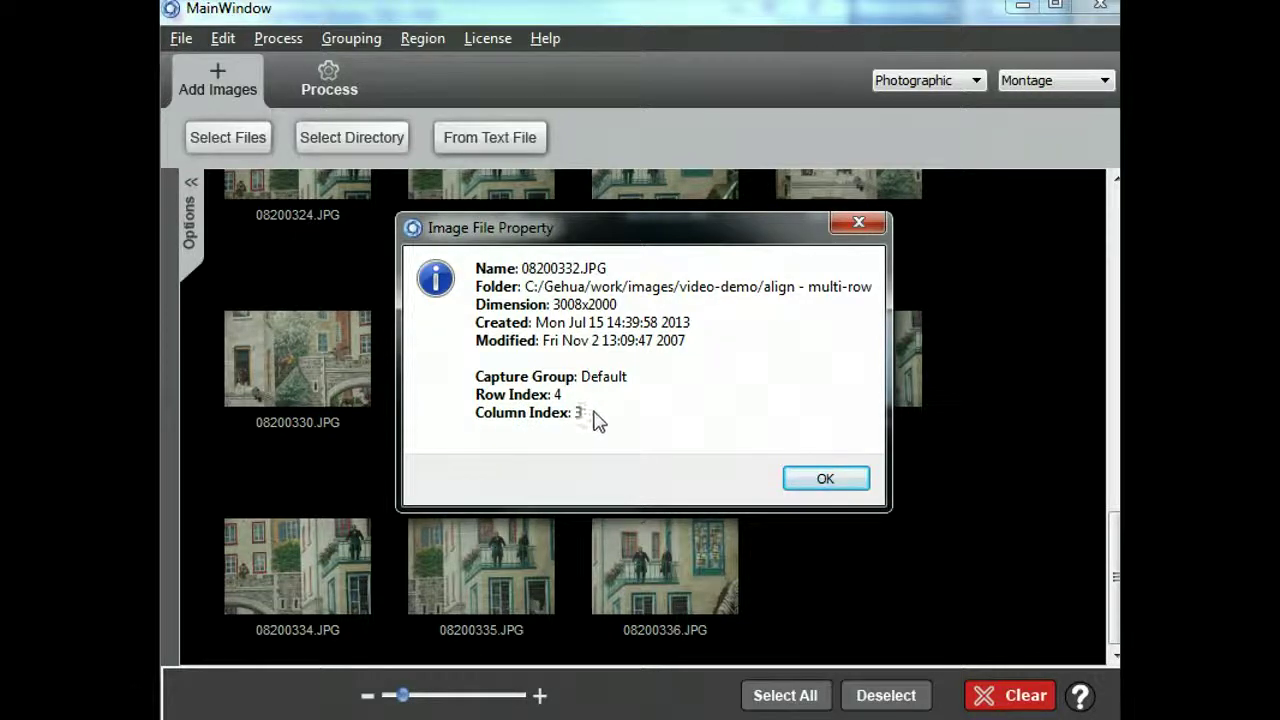
{"action": "left_click", "coordinate": [822, 482]}
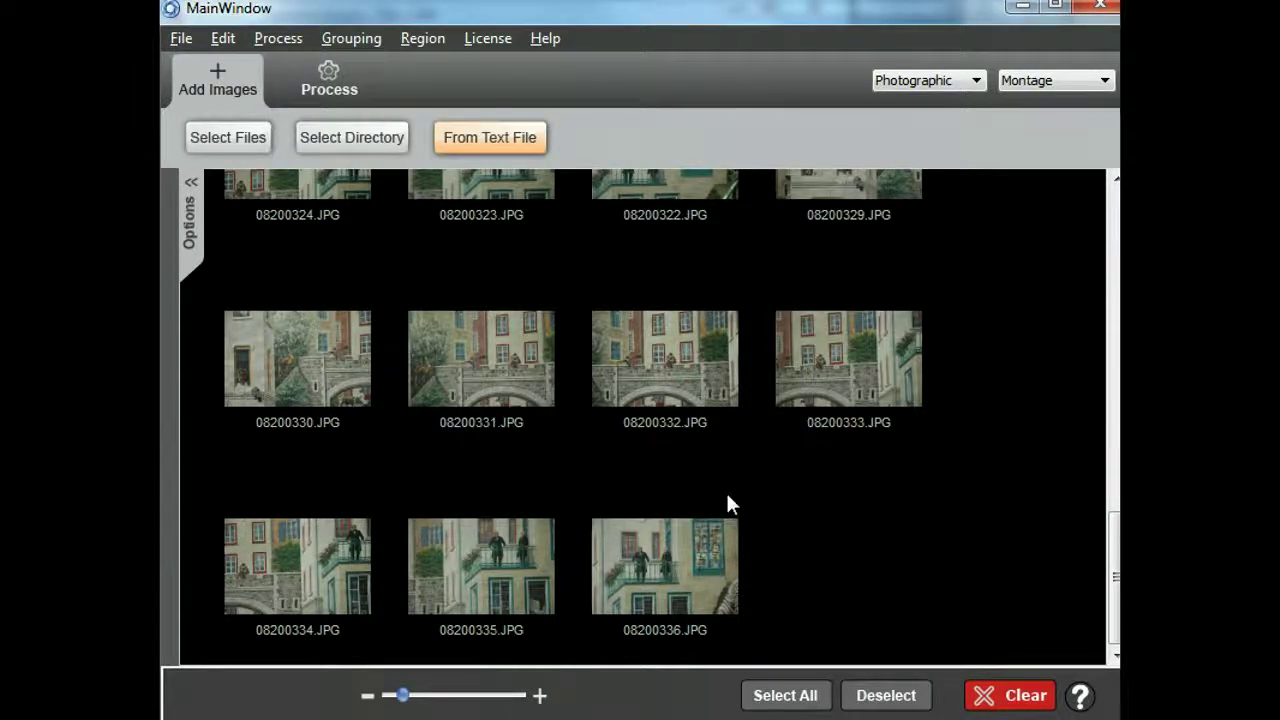
Select all the loaded images and reset the photographic montage options to their defaults.
{"action": "left_click", "coordinate": [762, 700]}
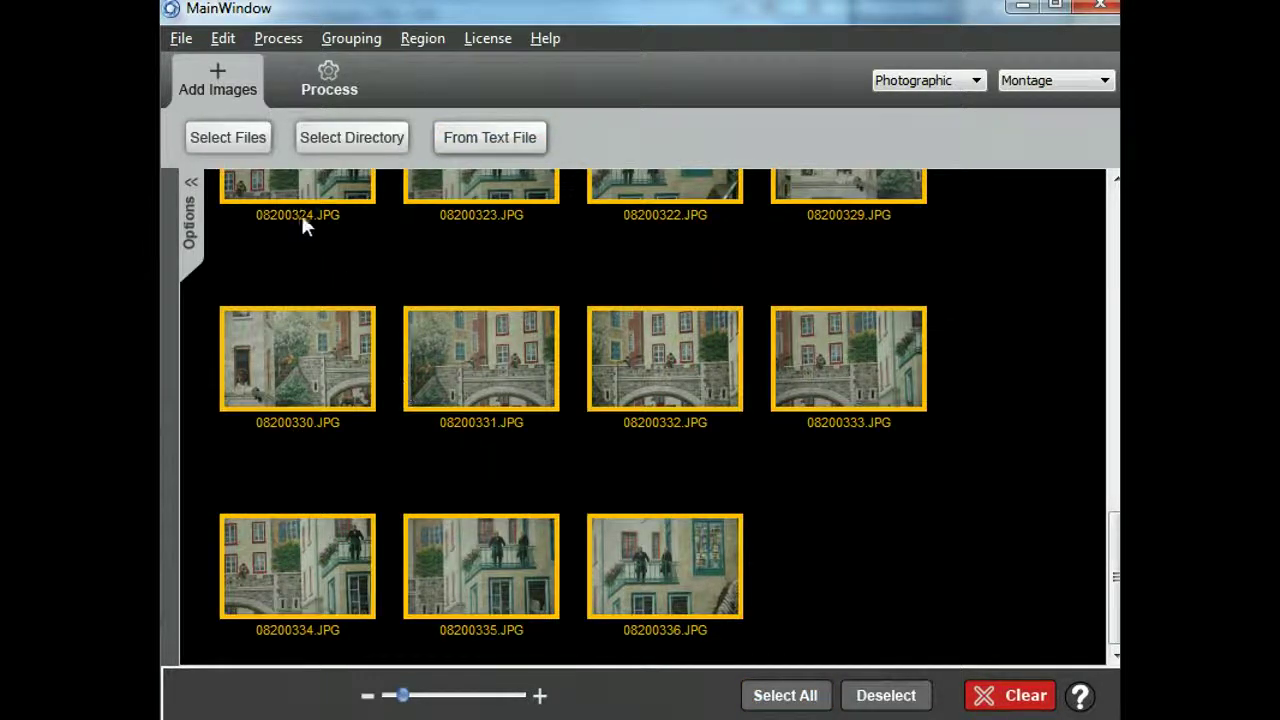
{"action": "left_click", "coordinate": [190, 240]}
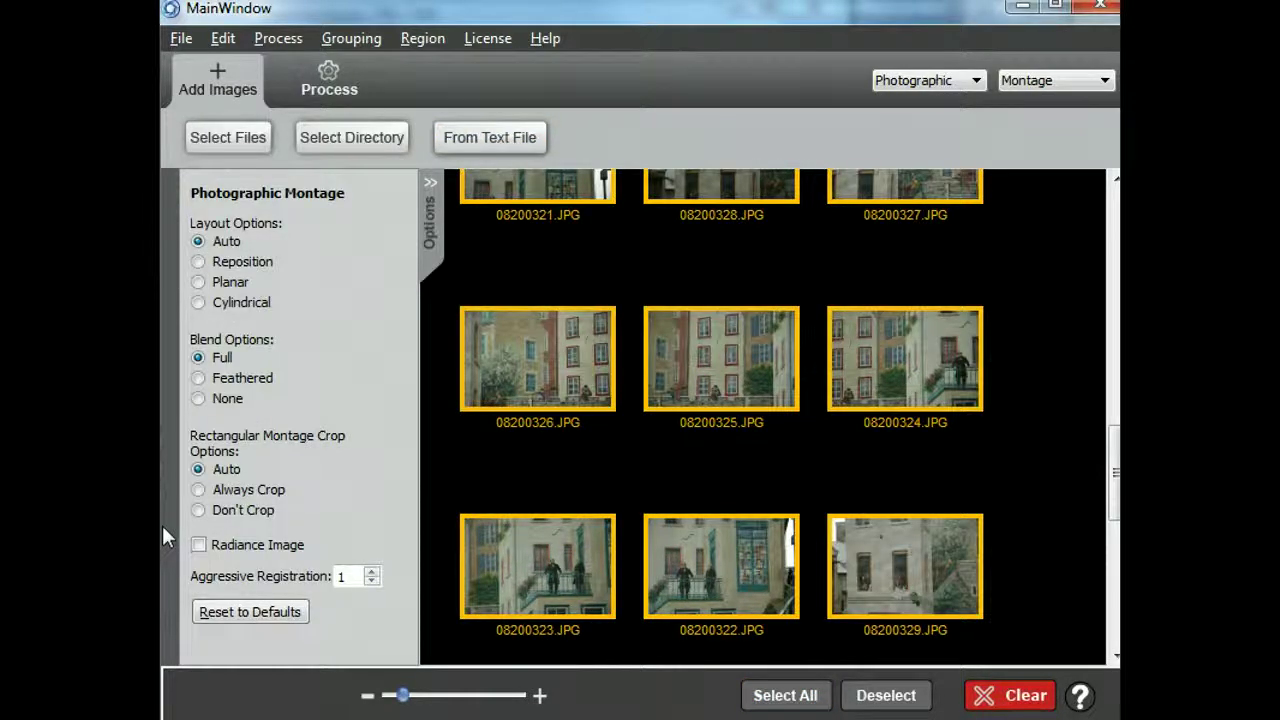
{"action": "left_click", "coordinate": [232, 624]}
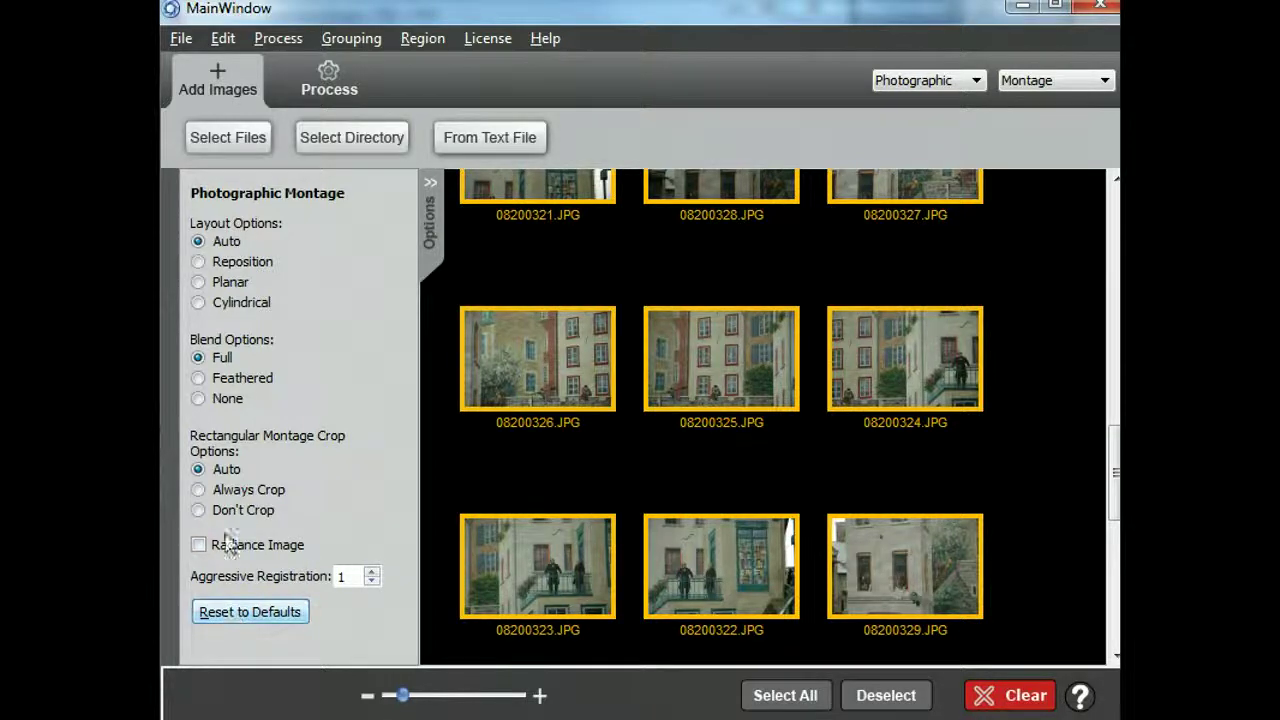
Set the montage layout to Planar and cropping to Don't Crop, and process the montage.
{"action": "left_click", "coordinate": [200, 284]}
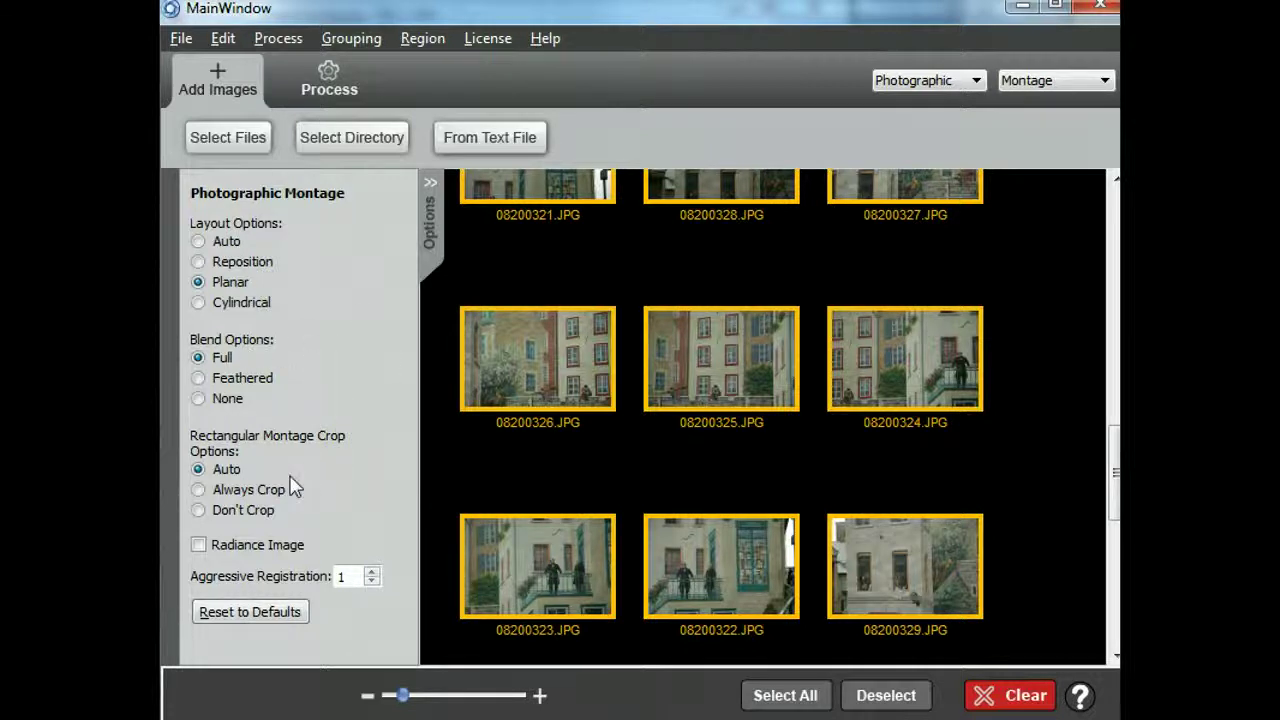
{"action": "left_click", "coordinate": [250, 516]}
{"action": "left_click", "coordinate": [328, 62]}
{"action": "left_click", "coordinate": [225, 145]}
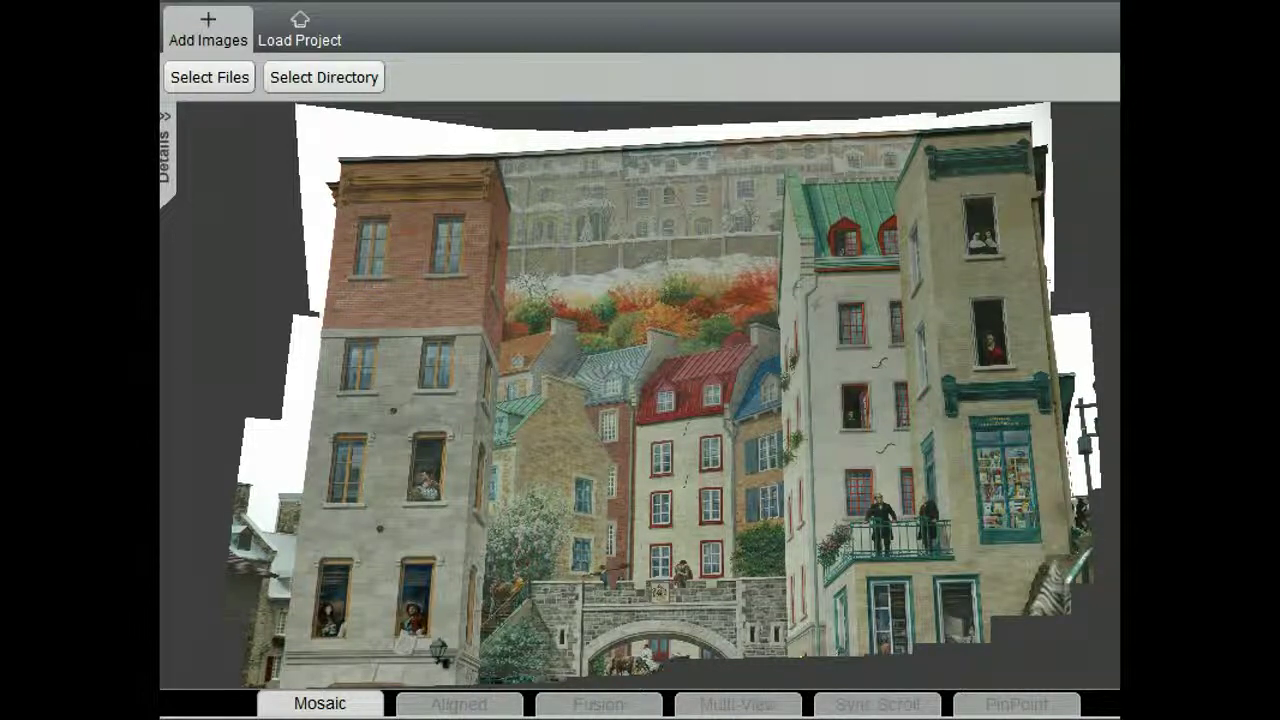
Examine the finished mosaic at close range, from the red-roofed house up to the roofline and across the facades.
{"action": "scroll", "coordinate": [840, 550], "scroll_direction": "up", "scroll_amount": 3}
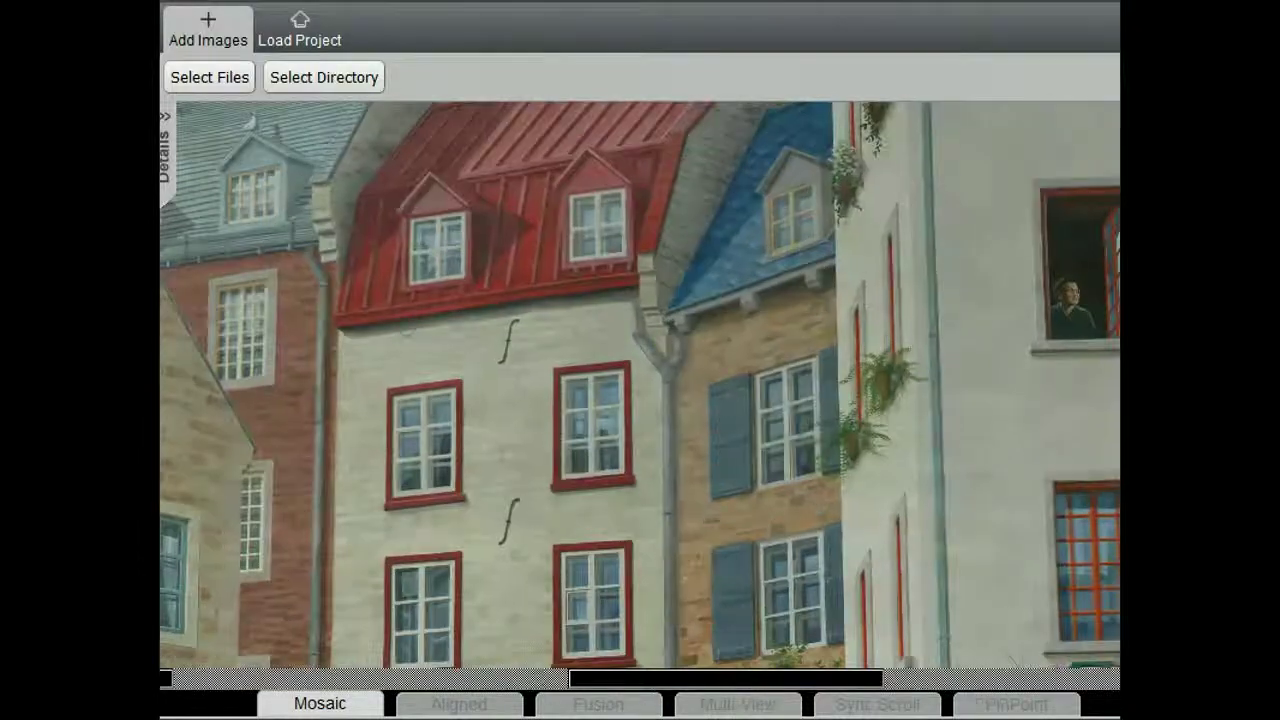
{"action": "left_click_drag", "start_coordinate": [600, 280], "coordinate": [842, 600]}
{"action": "left_click_drag", "start_coordinate": [600, 250], "coordinate": [765, 578]}
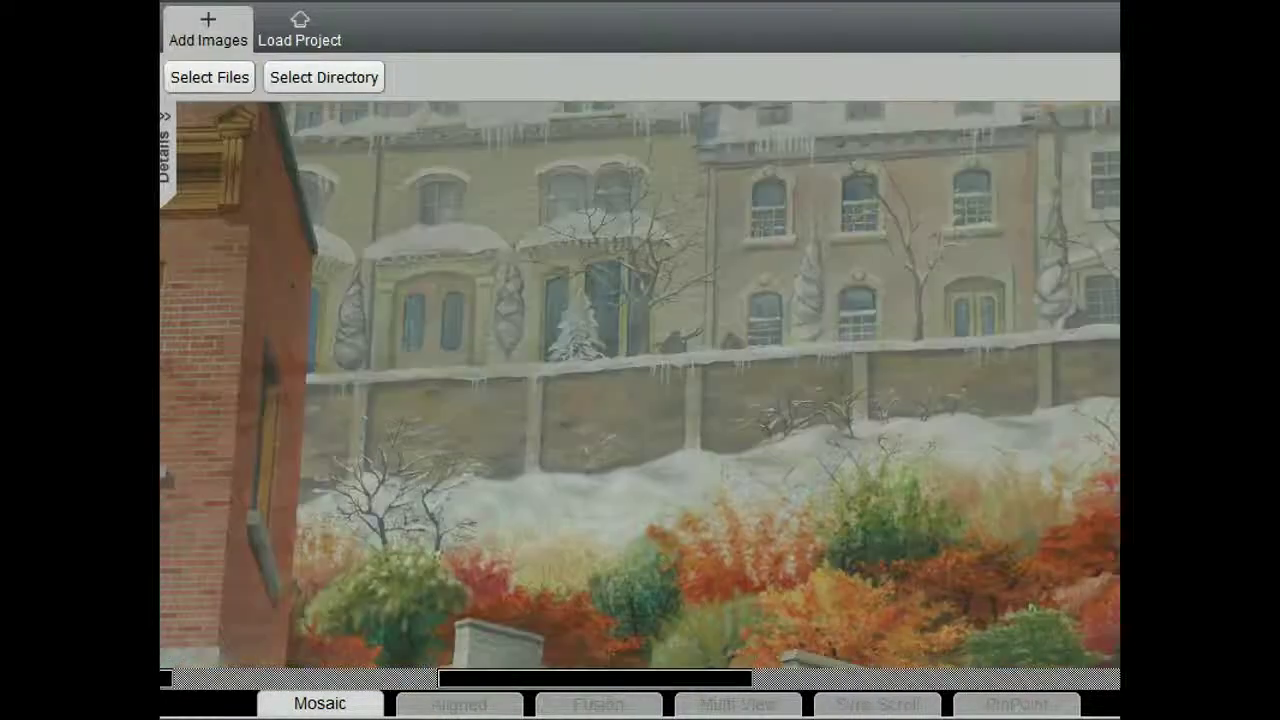
{"action": "left_click_drag", "start_coordinate": [600, 280], "coordinate": [710, 526]}
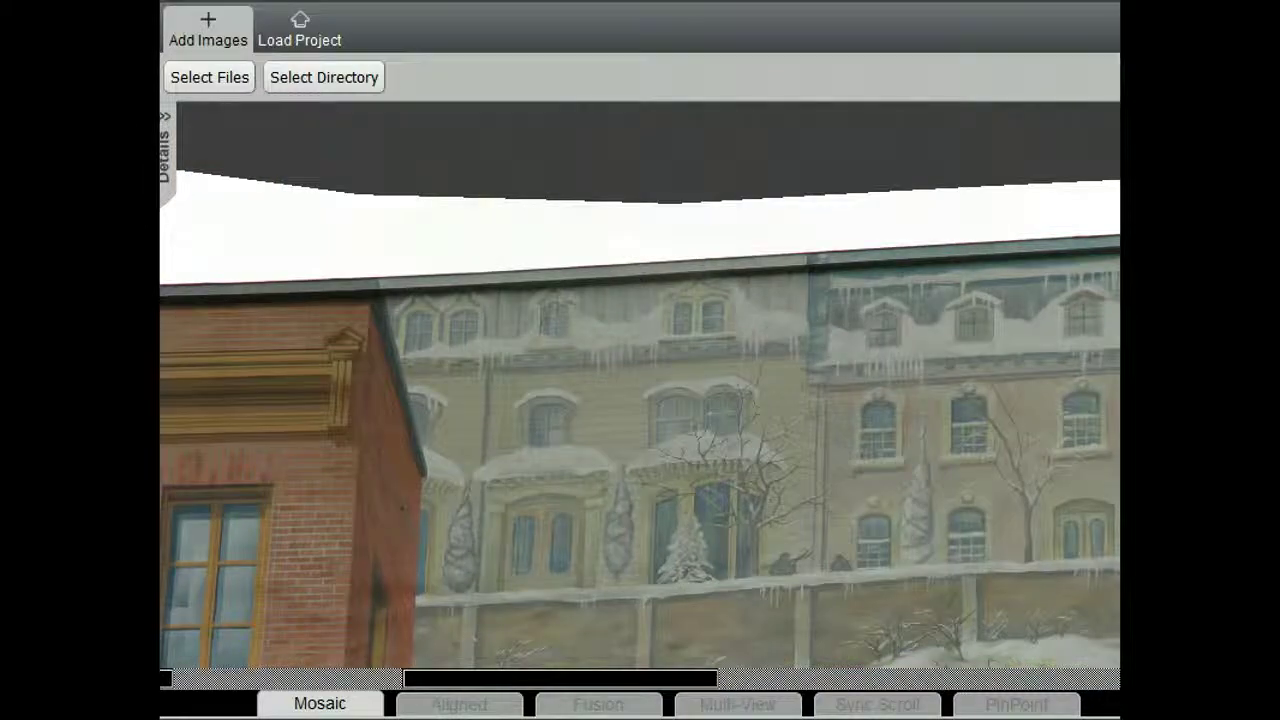
{"action": "left_click_drag", "start_coordinate": [400, 640], "coordinate": [204, 120]}
{"action": "left_click_drag", "start_coordinate": [680, 257], "coordinate": [215, 287]}
{"action": "left_click_drag", "start_coordinate": [760, 330], "coordinate": [497, 401]}
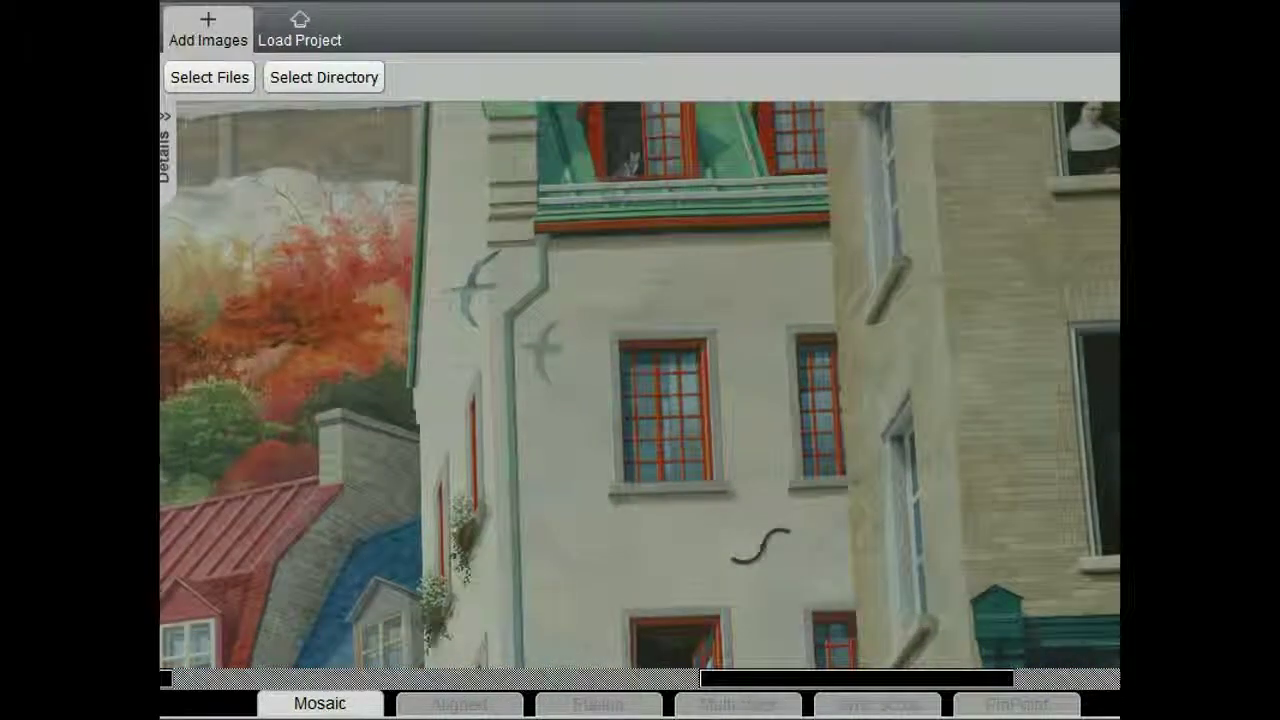
{"action": "left_click_drag", "start_coordinate": [800, 300], "coordinate": [429, 494]}
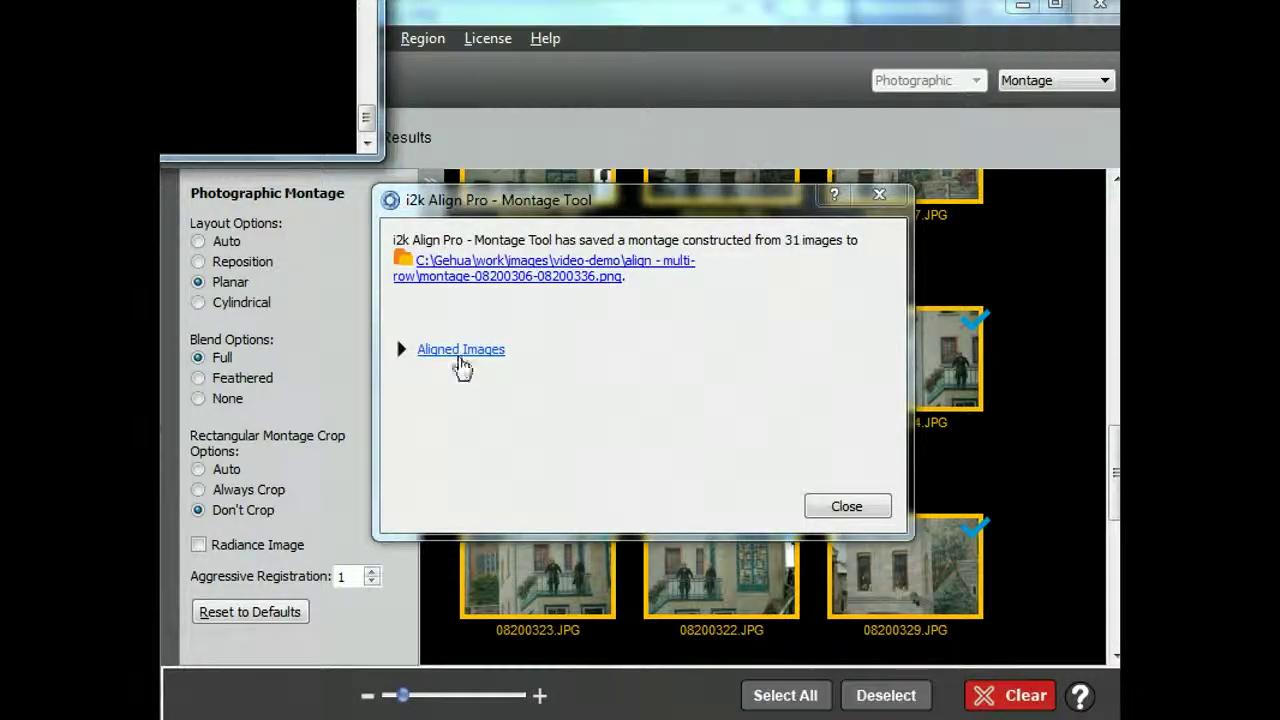
Review the full list of aligned images in the montage result dialog, enlarging it as needed, and close it.
{"action": "left_click", "coordinate": [460, 350]}
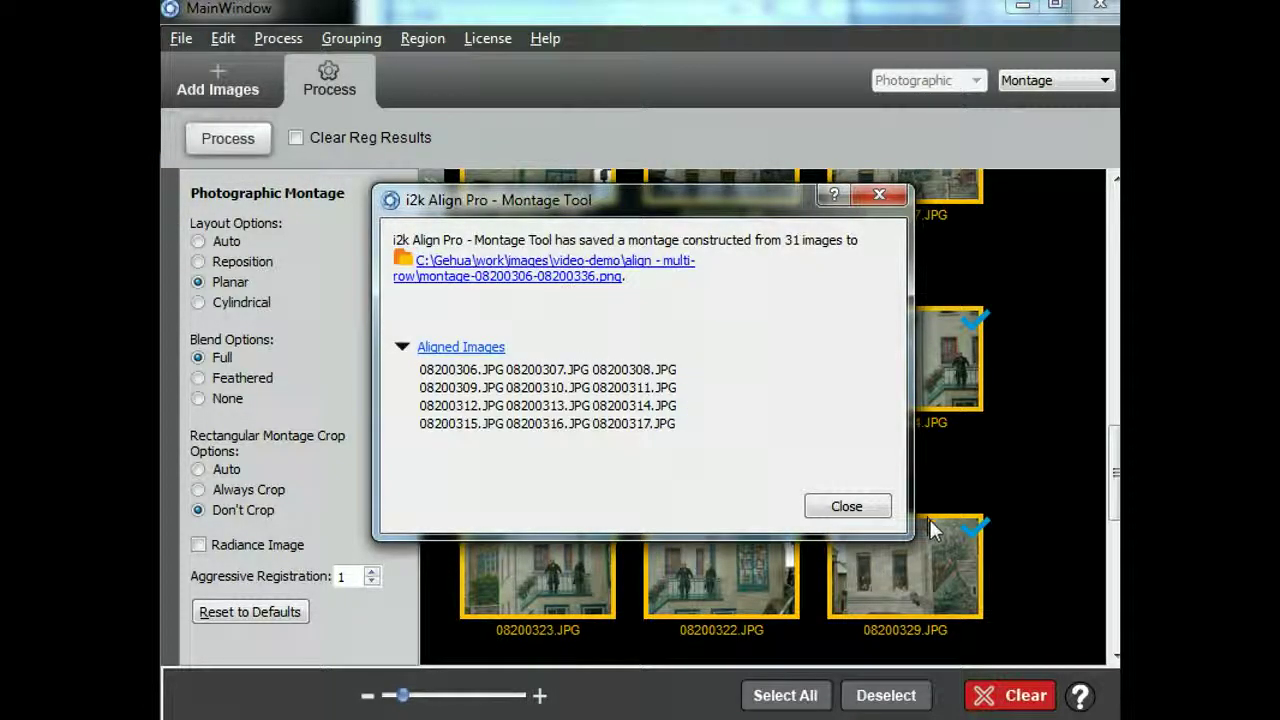
{"action": "left_click_drag", "start_coordinate": [910, 537], "coordinate": [893, 562]}
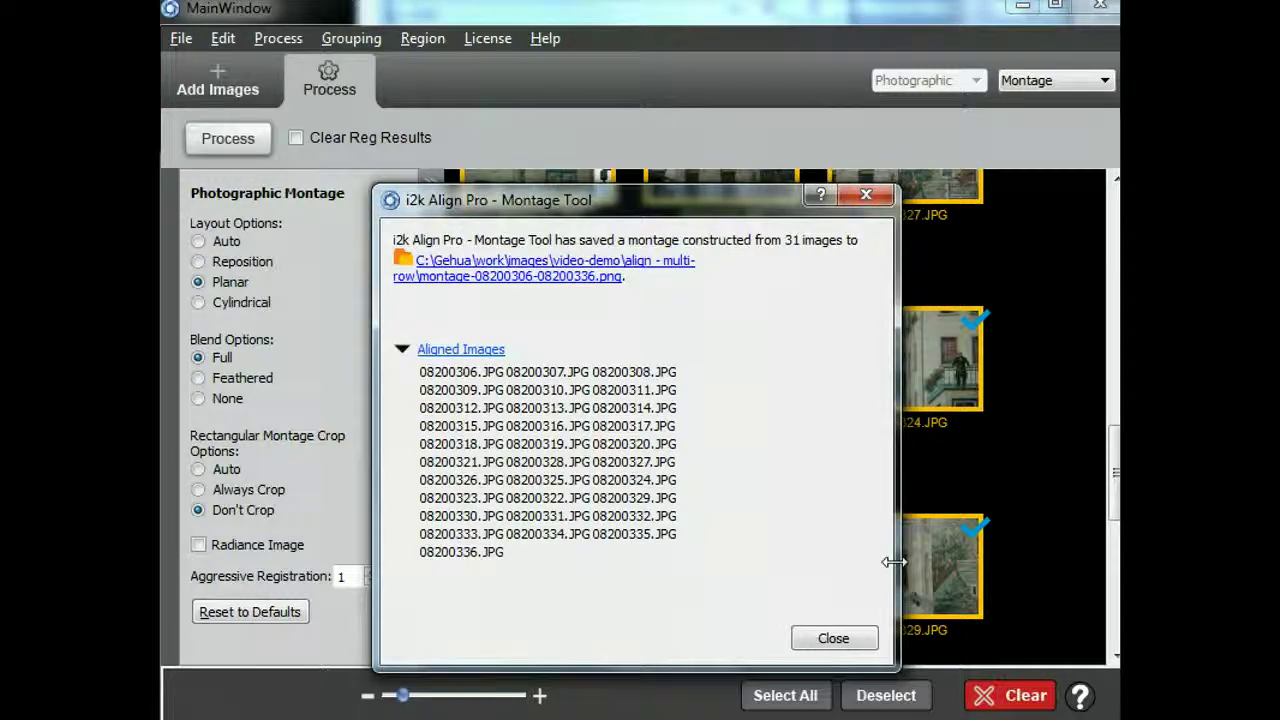
{"action": "left_click", "coordinate": [833, 640]}
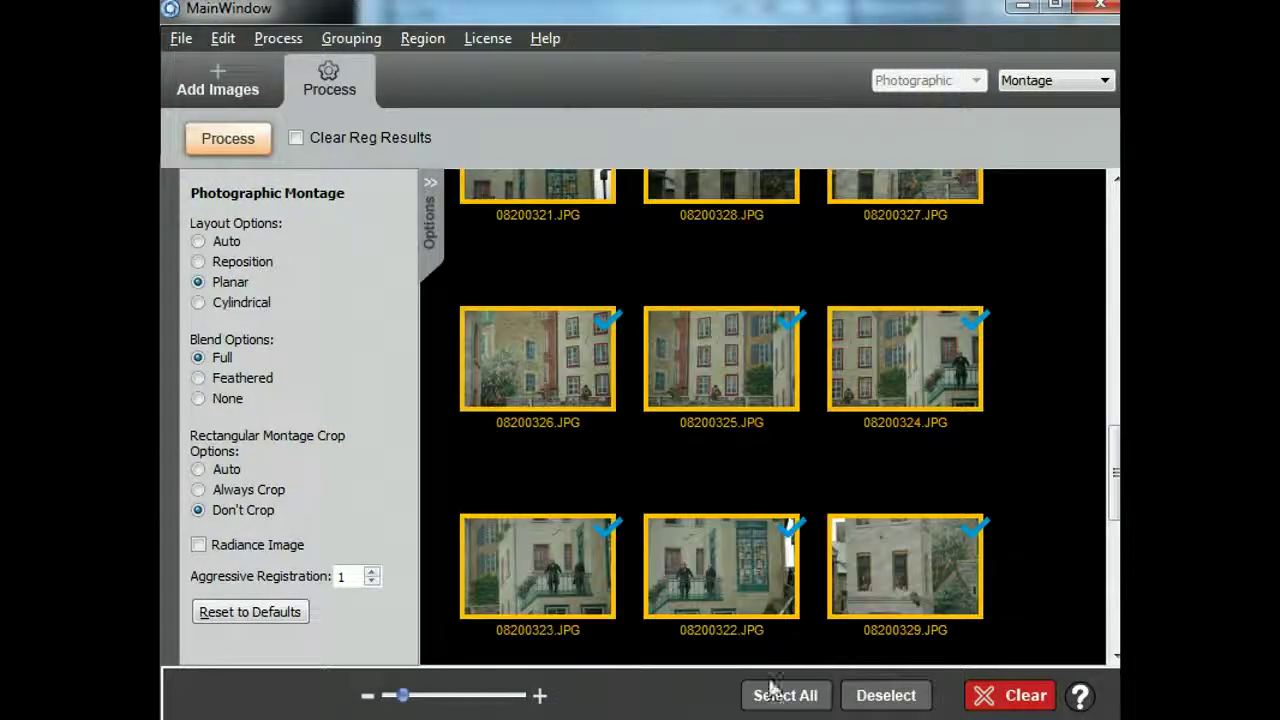